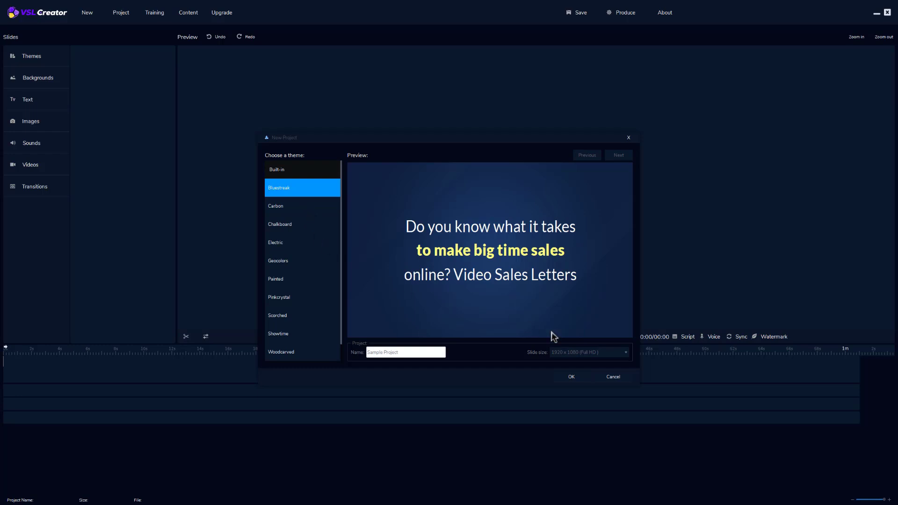
- Create the themed project and import the .txt sales script into about ten timed slides
left_click(573, 377)
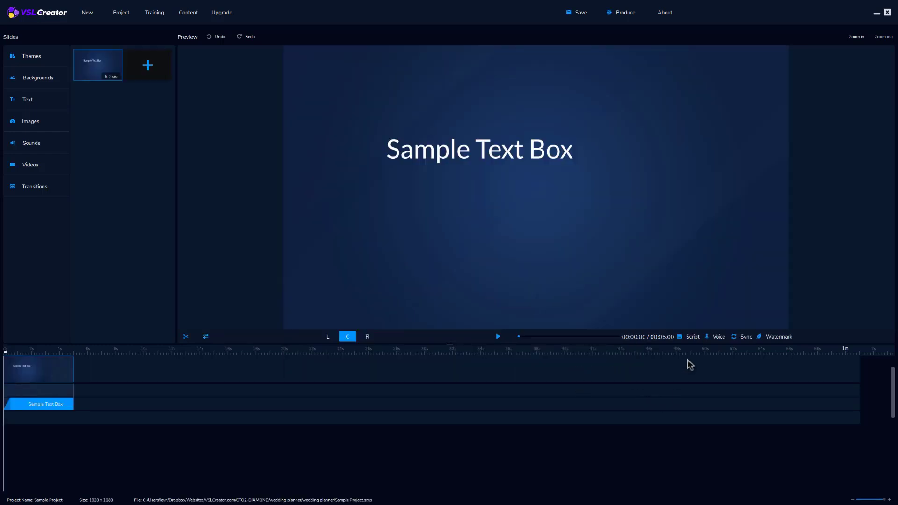
left_click(693, 340)
left_click(692, 337)
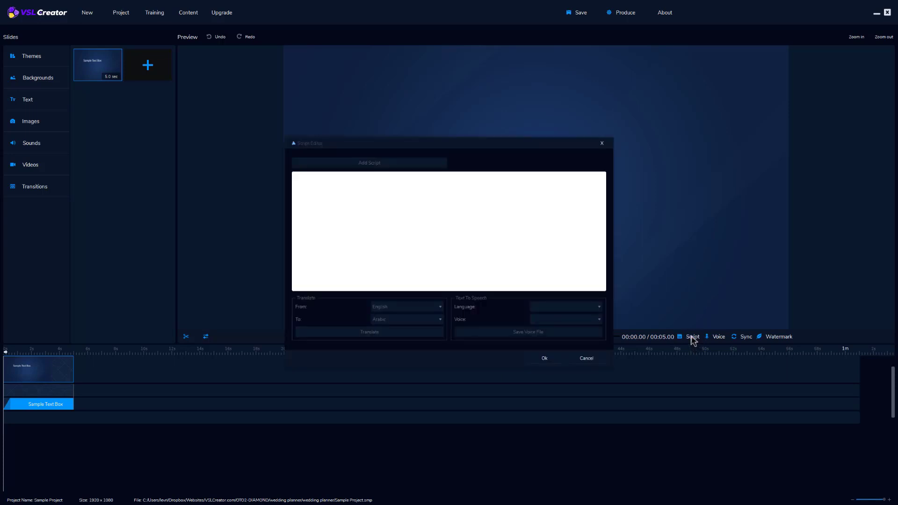
left_click(364, 165)
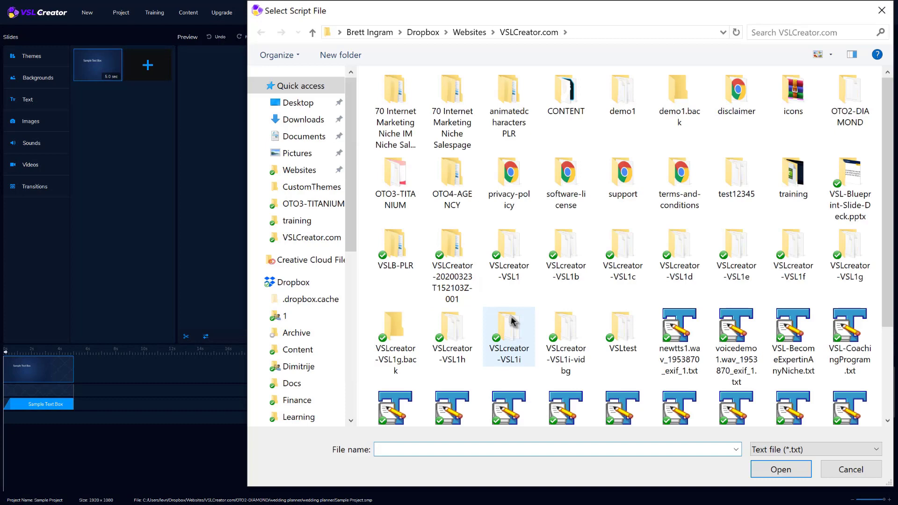
left_click(781, 469)
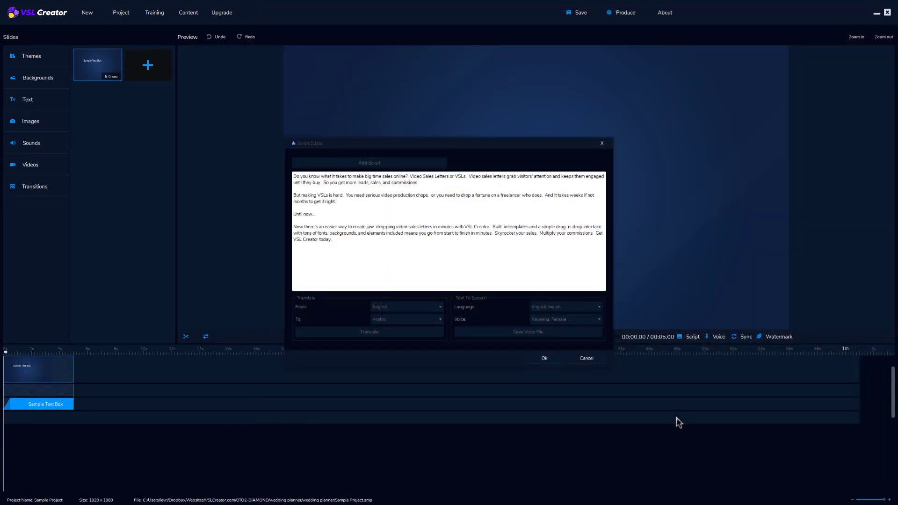
left_click(545, 358)
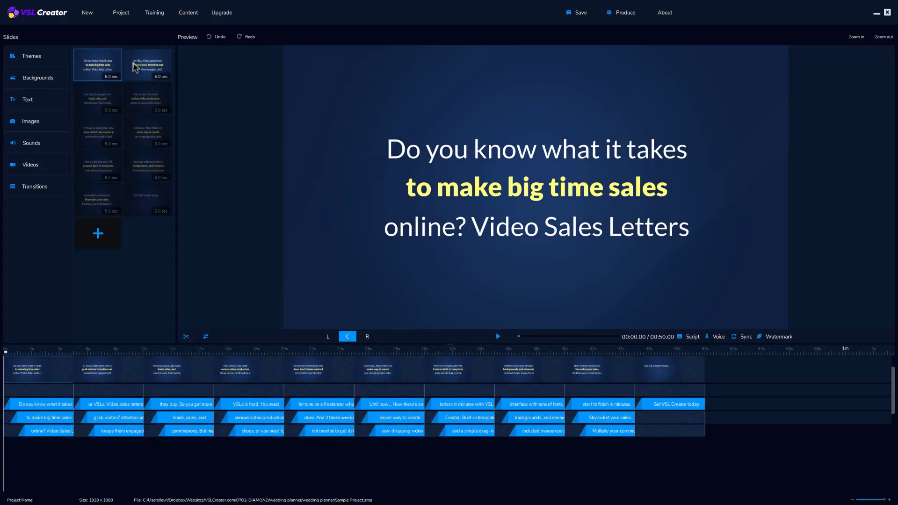
- Step through the newly generated slides
left_click(136, 68)
left_click(112, 106)
left_click(150, 107)
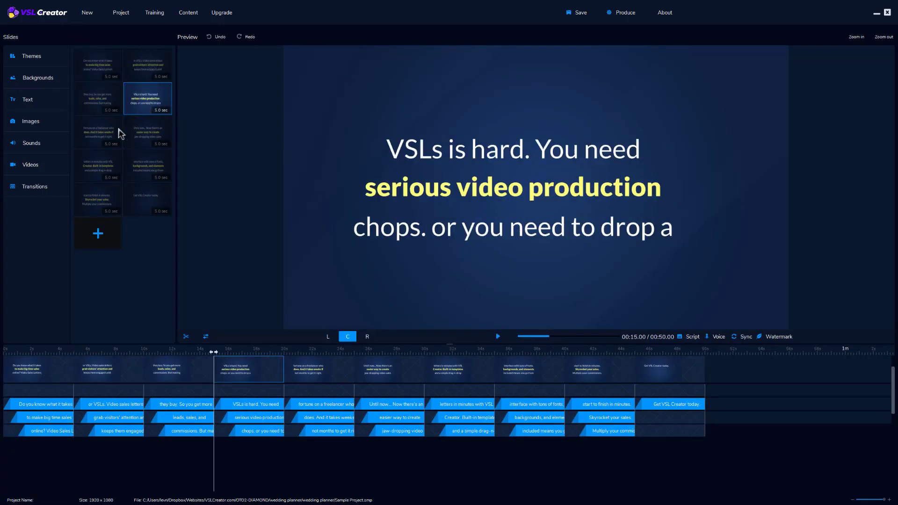
left_click(118, 136)
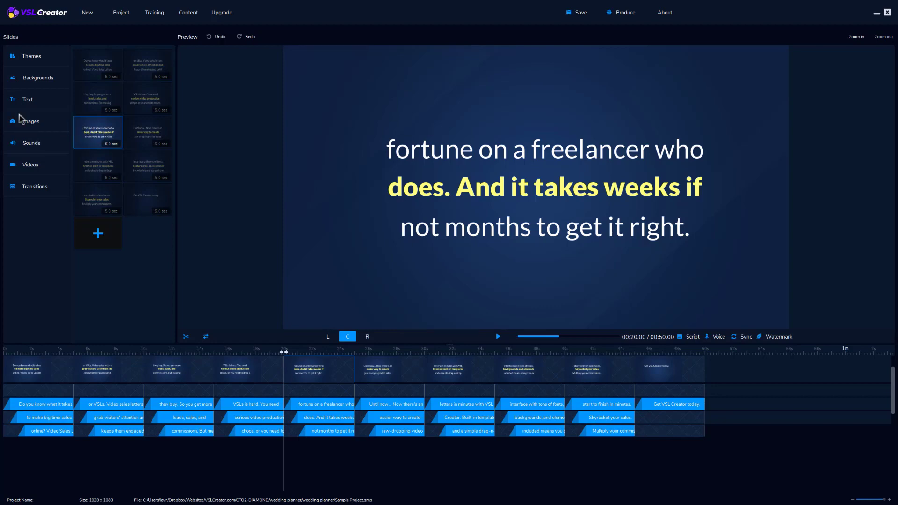
- Preview the Carbon, Chalkboard, Electric, Geocolors, Painted, Pinkcrystal, Scorched, Showtime and Woodcarved themes
left_click(61, 58)
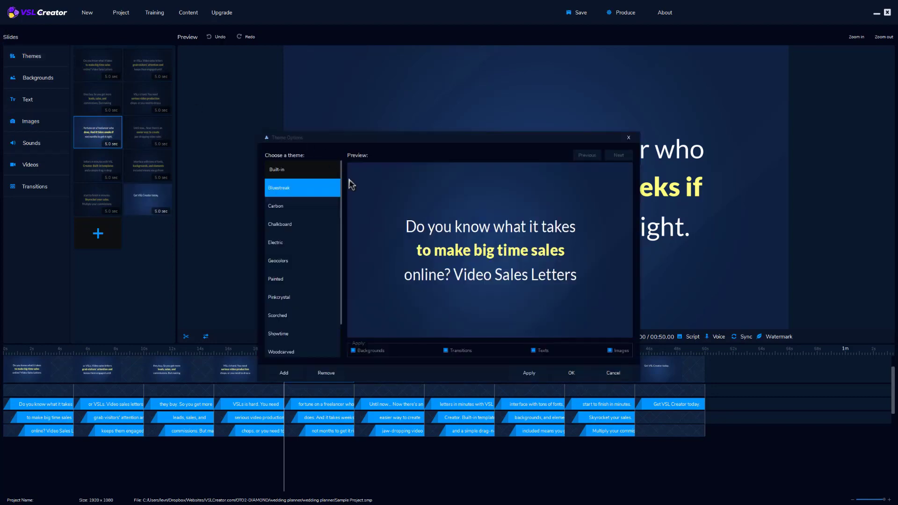
left_click(313, 207)
left_click(311, 226)
left_click(313, 244)
left_click(316, 261)
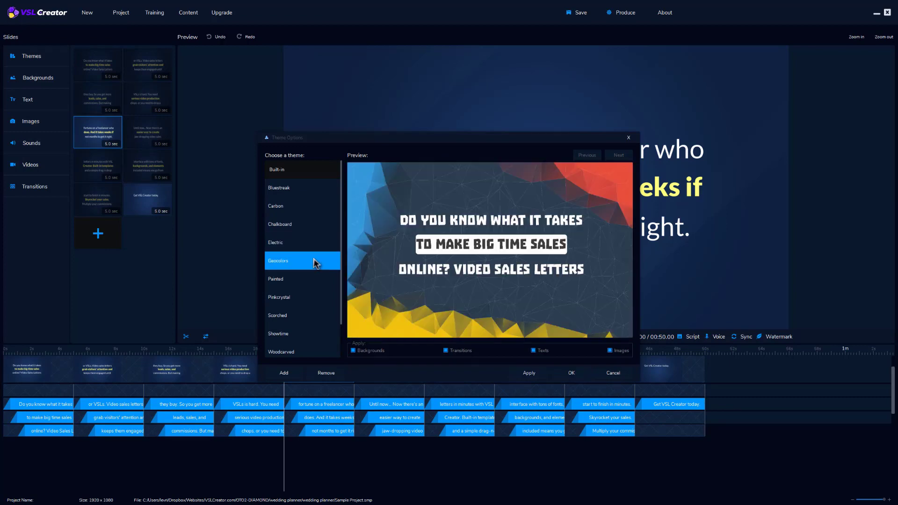
left_click(314, 281)
left_click(314, 299)
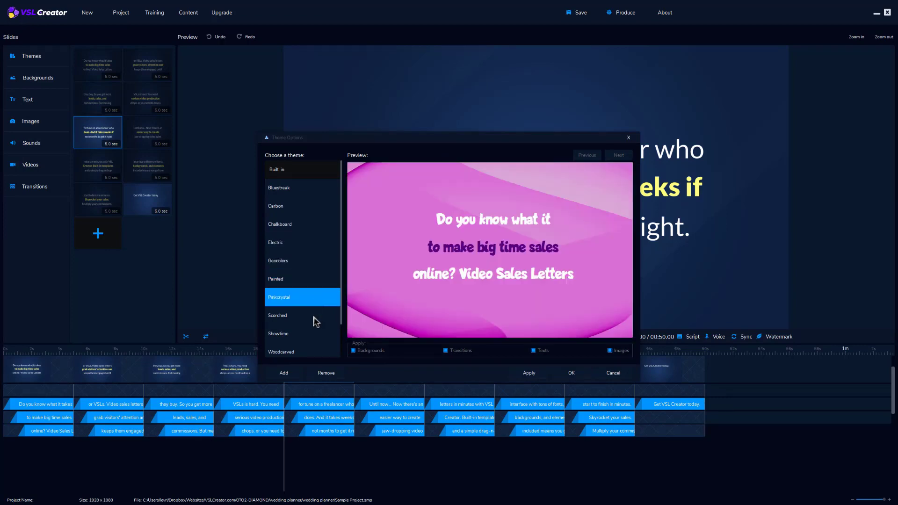
left_click(314, 319)
left_click(313, 337)
left_click(310, 352)
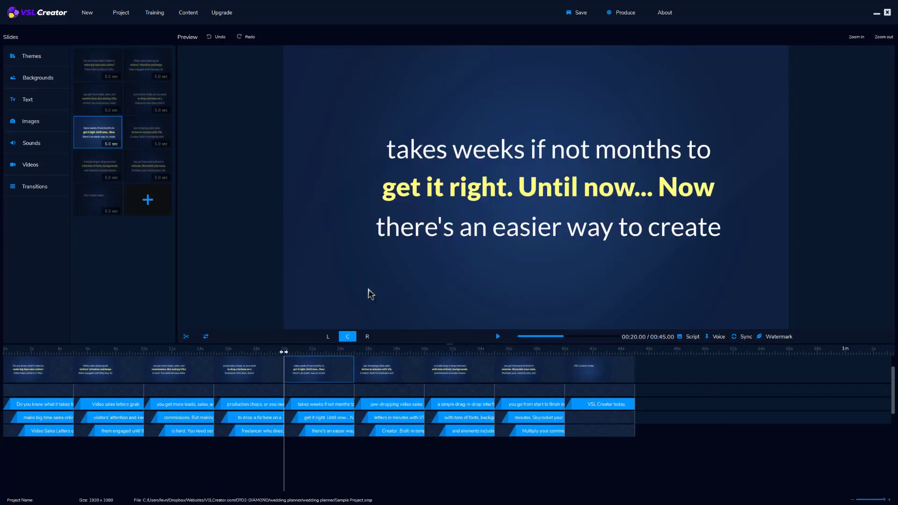
- Give the 'fortune on a freelancer' slide the clovers.jpg background, then return to slide one
left_click(100, 74)
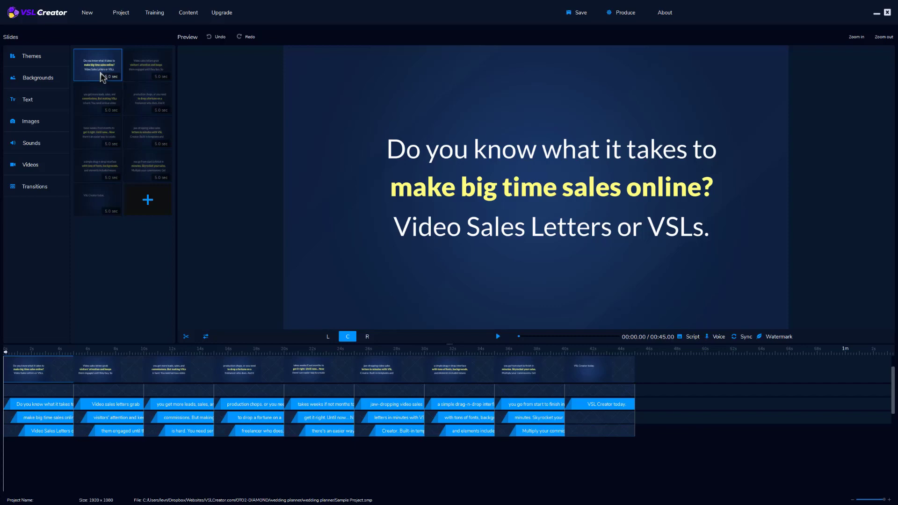
left_click(63, 82)
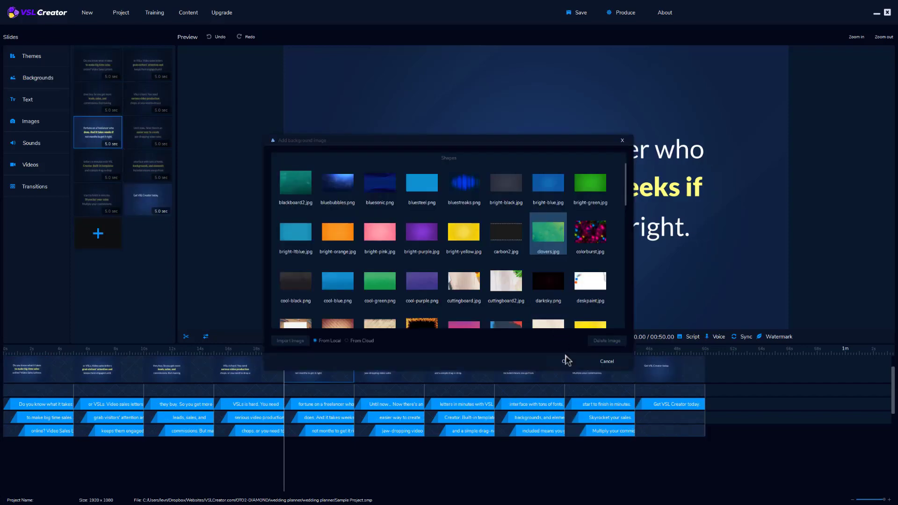
left_click(567, 360)
left_click(454, 337)
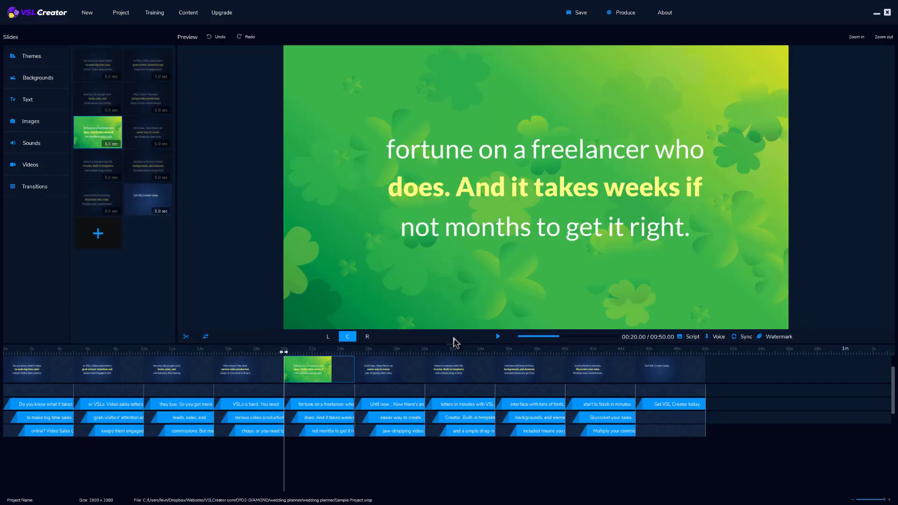
left_click(93, 65)
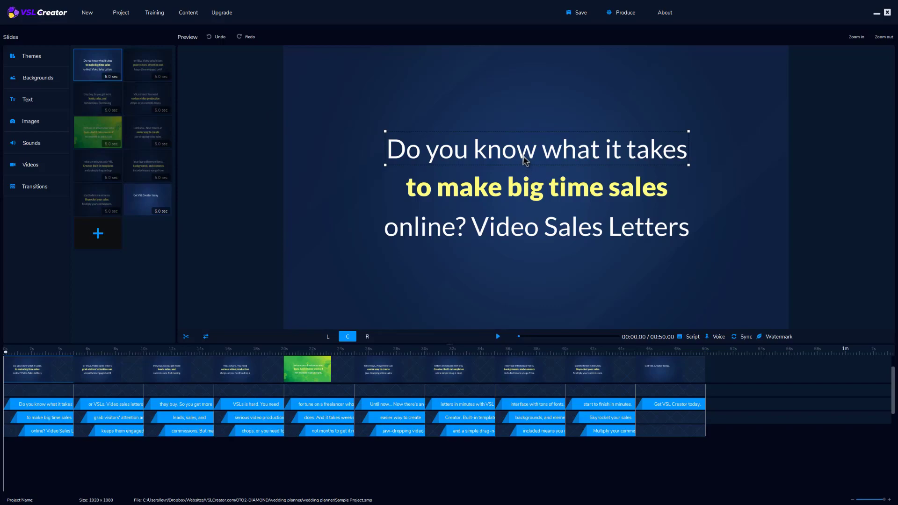
- Set the opening line to Komika Axis in orange #FF5500 at size 65
double_click(523, 161)
left_click(389, 314)
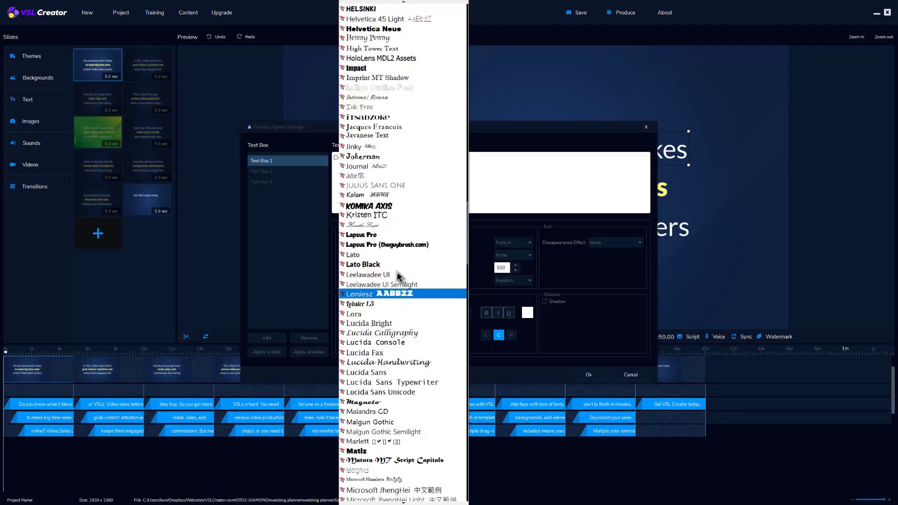
left_click(395, 215)
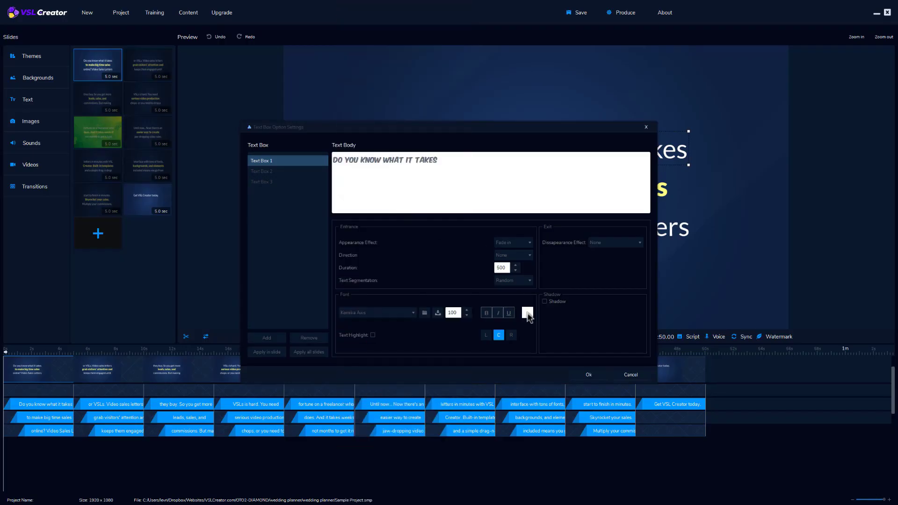
left_click(528, 316)
left_click(396, 214)
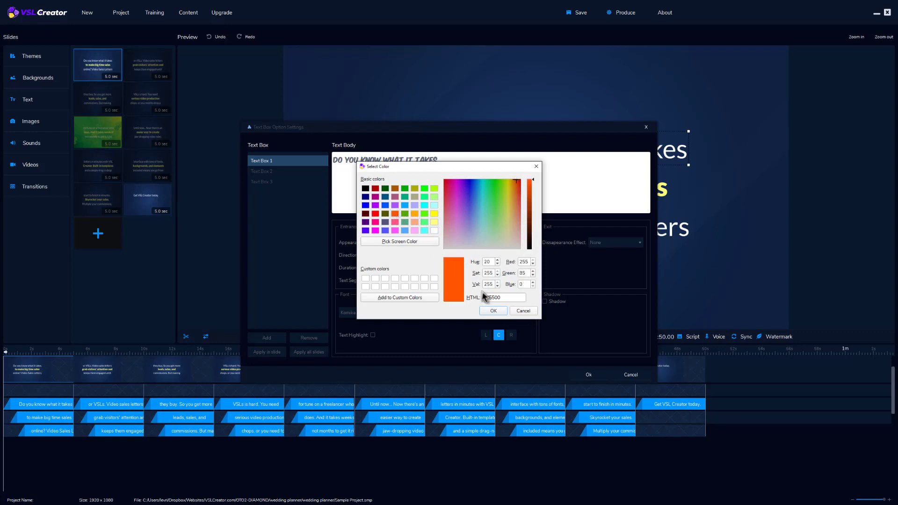
left_click(490, 313)
left_click_drag(460, 312, 444, 311)
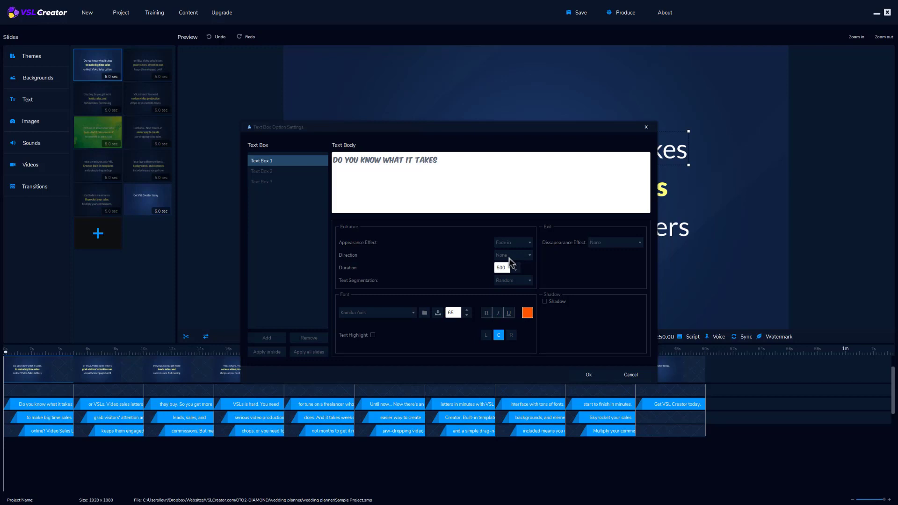
- Give the opening line a Fly in entrance, Top to Bottom
left_click(512, 244)
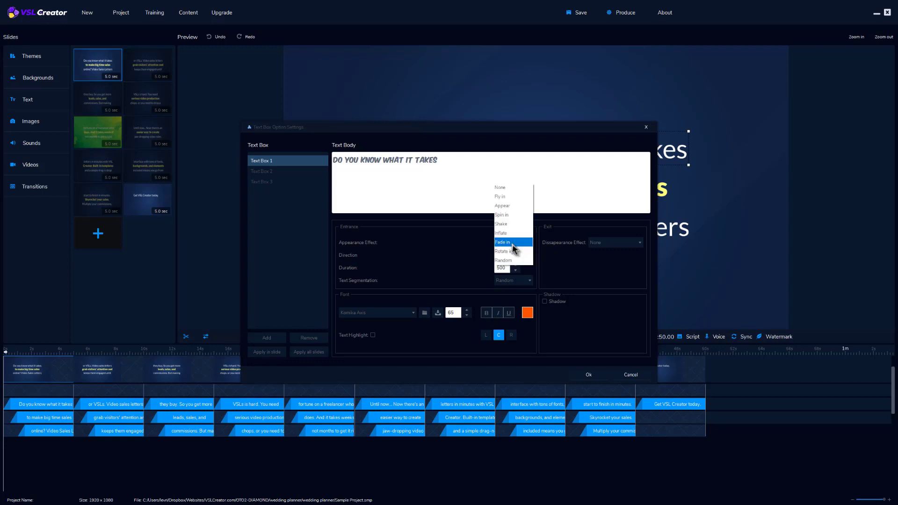
left_click(513, 201)
left_click(512, 255)
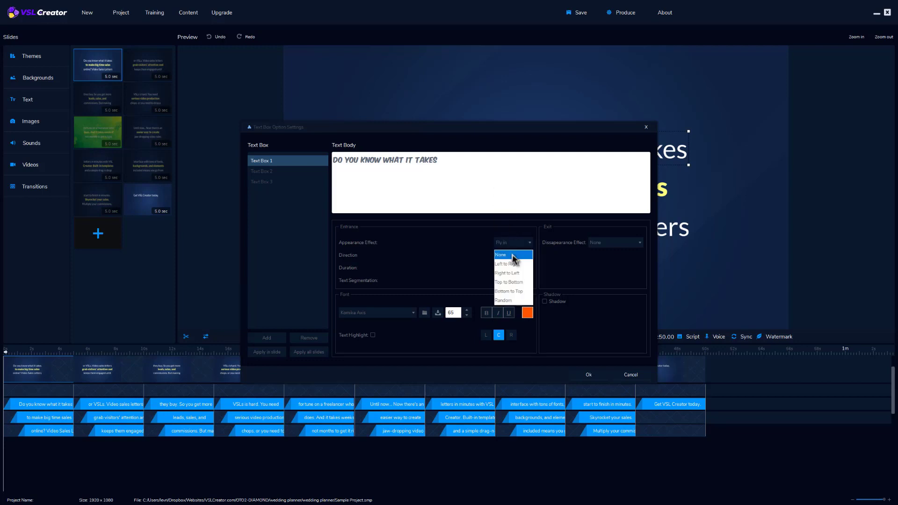
left_click(513, 284)
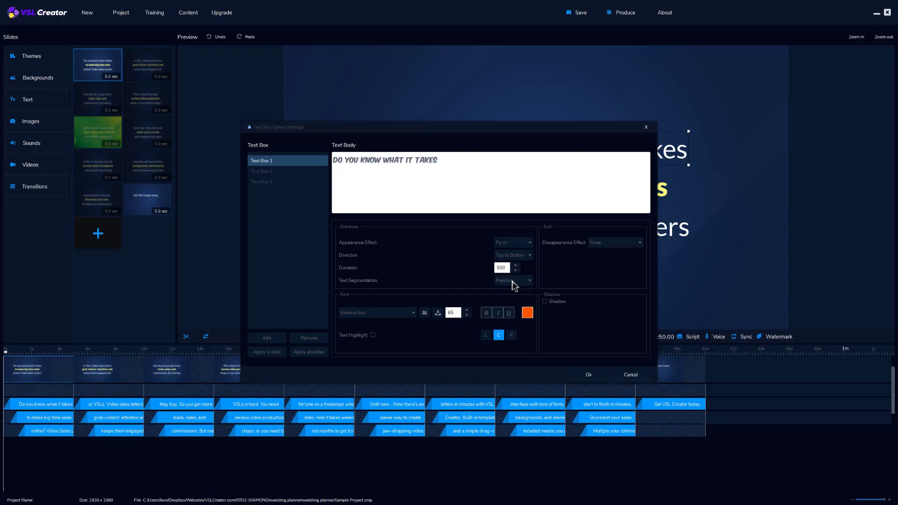
- Apply the text styling and place a blank green button below the headline
left_click(589, 374)
left_click(41, 120)
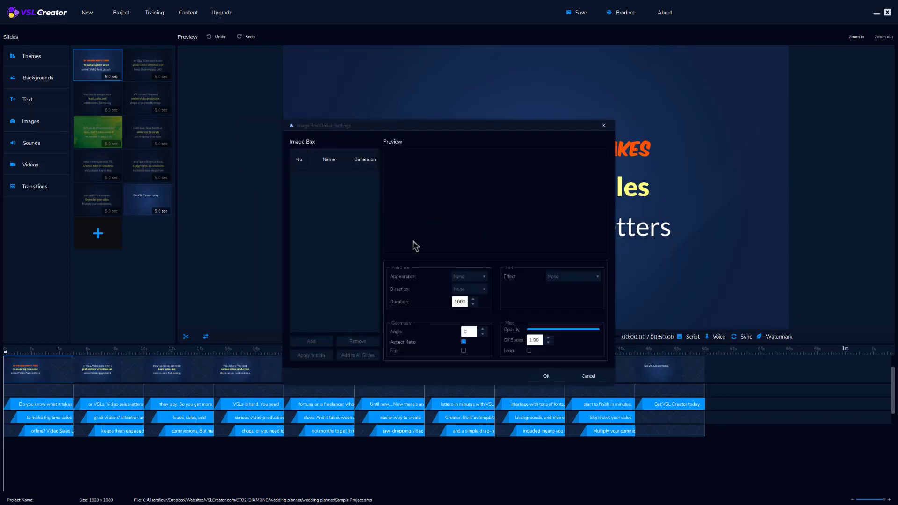
left_click(314, 342)
left_click(563, 362)
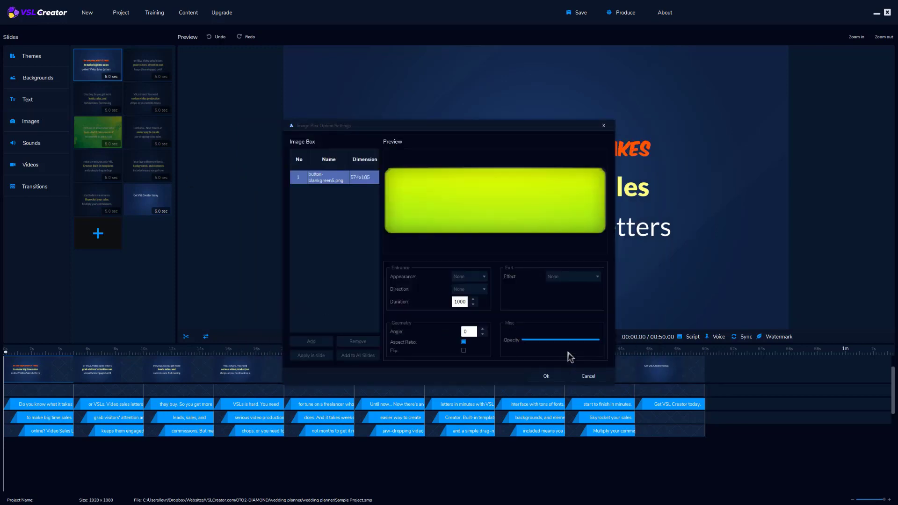
left_click(538, 376)
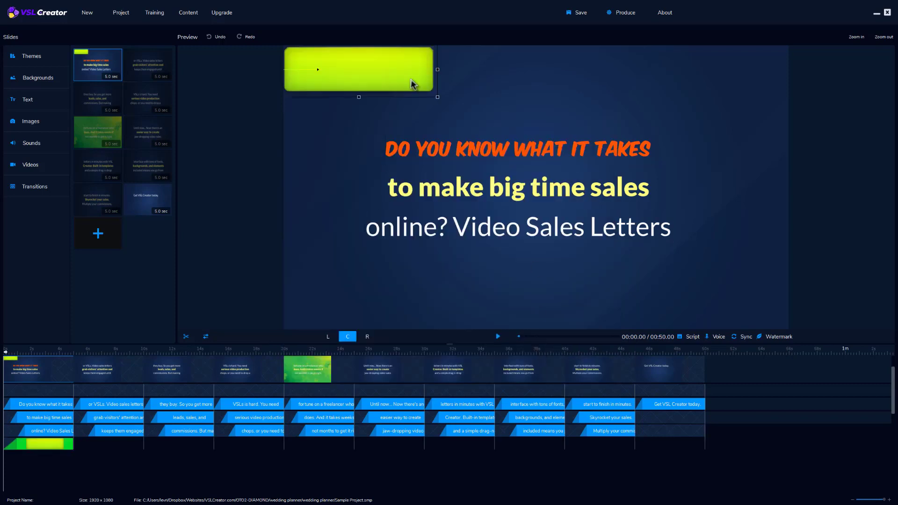
left_click_drag(414, 85, 574, 282)
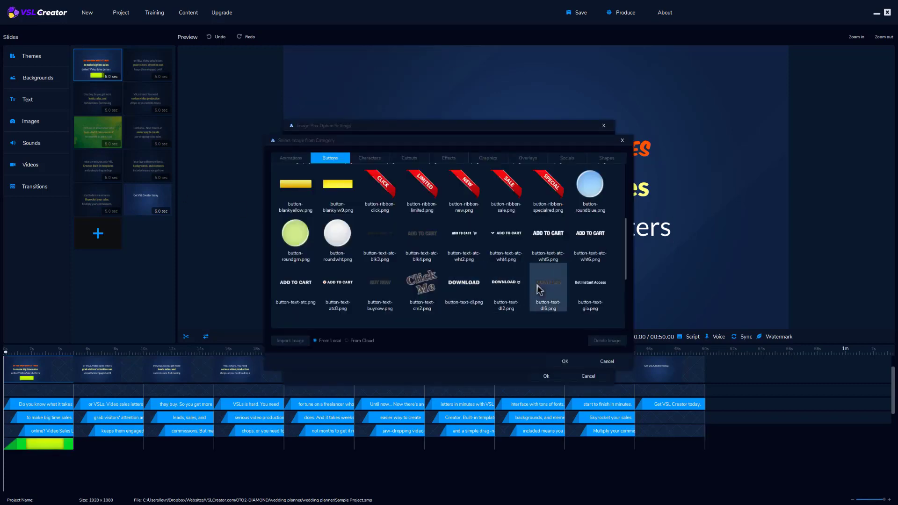
- Put a DOWNLOAD label image on top of the green button
left_click(564, 362)
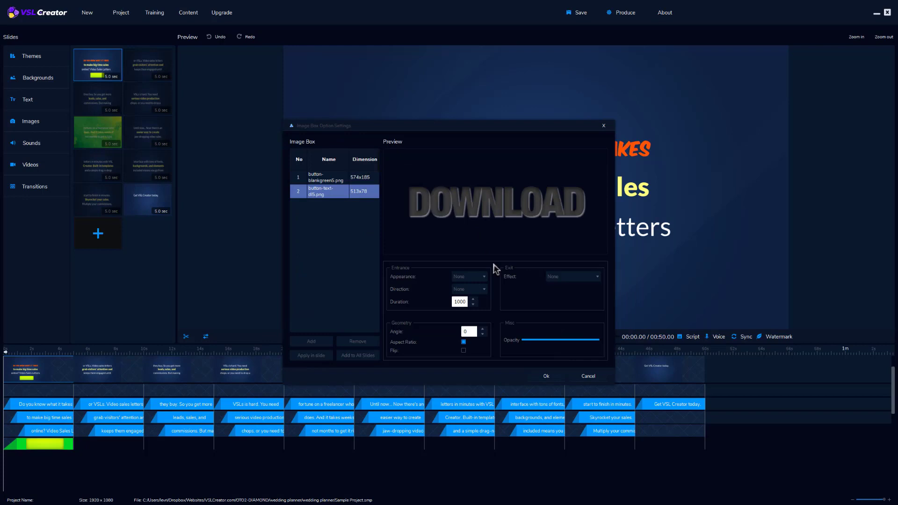
left_click(547, 377)
left_click_drag(370, 58, 546, 277)
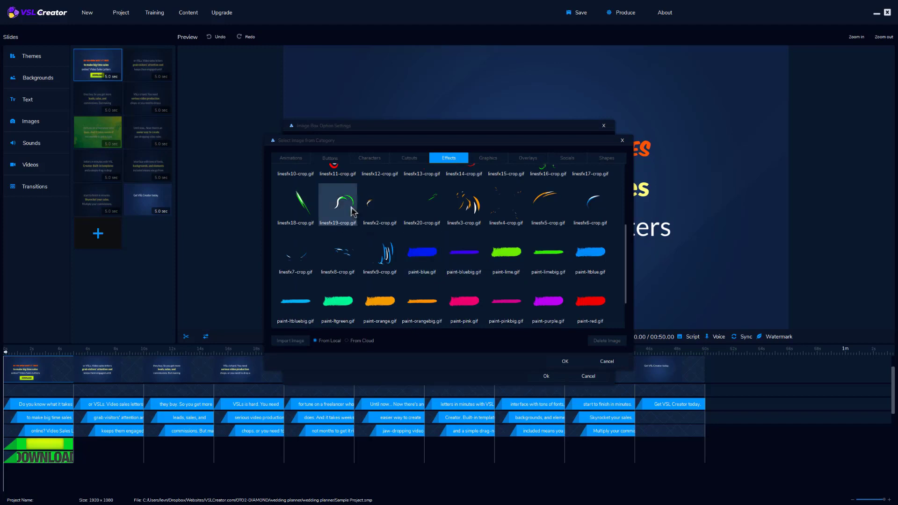
- Add the linesfx19-crop.gif swoosh animation and browse other image categories
left_click(350, 210)
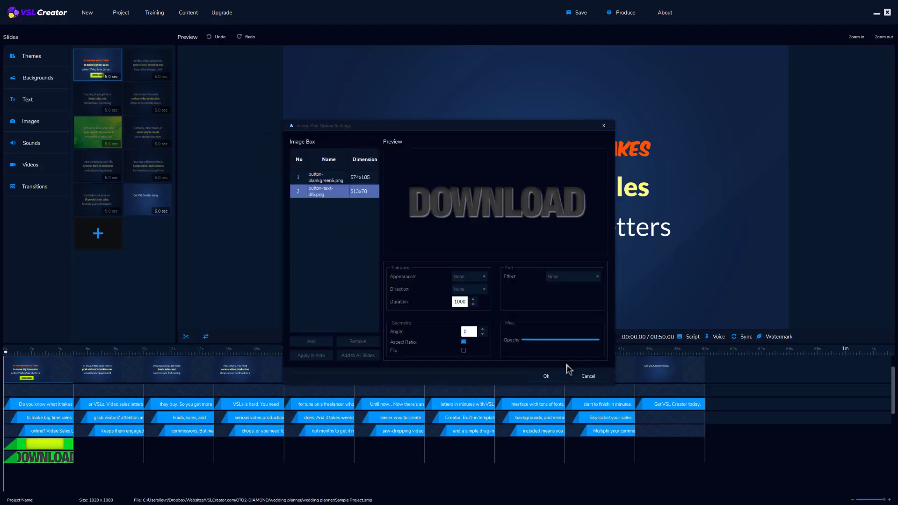
left_click(547, 377)
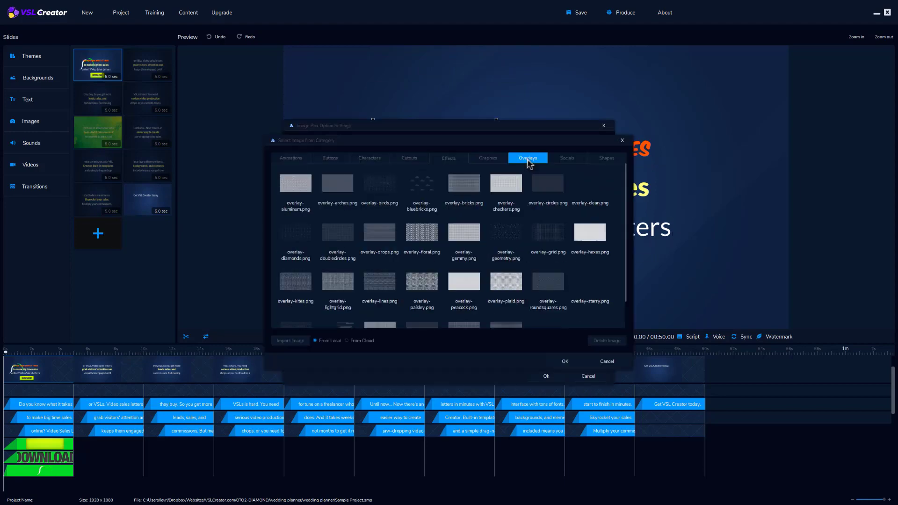
left_click(568, 159)
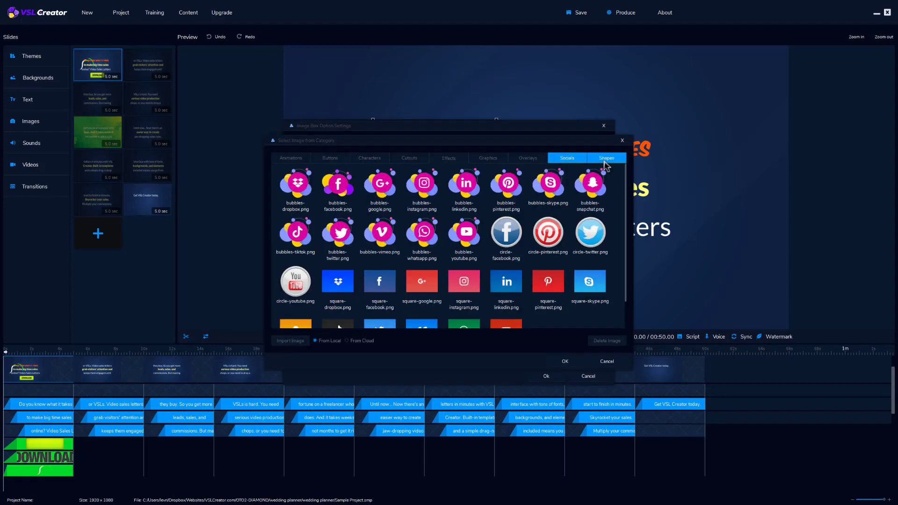
left_click(606, 160)
- Add looping Blockbuster.mp3 background music with 2-second fade in and fade out
left_click(606, 361)
left_click(588, 377)
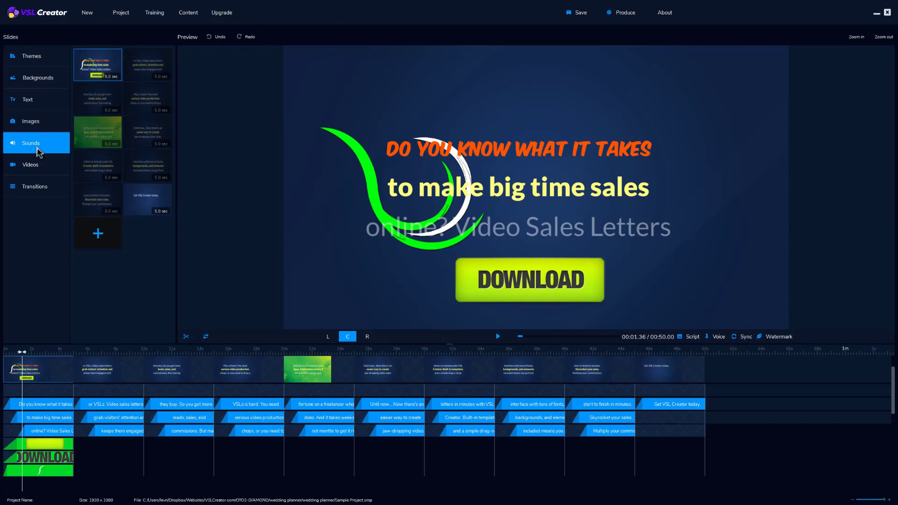
left_click(37, 154)
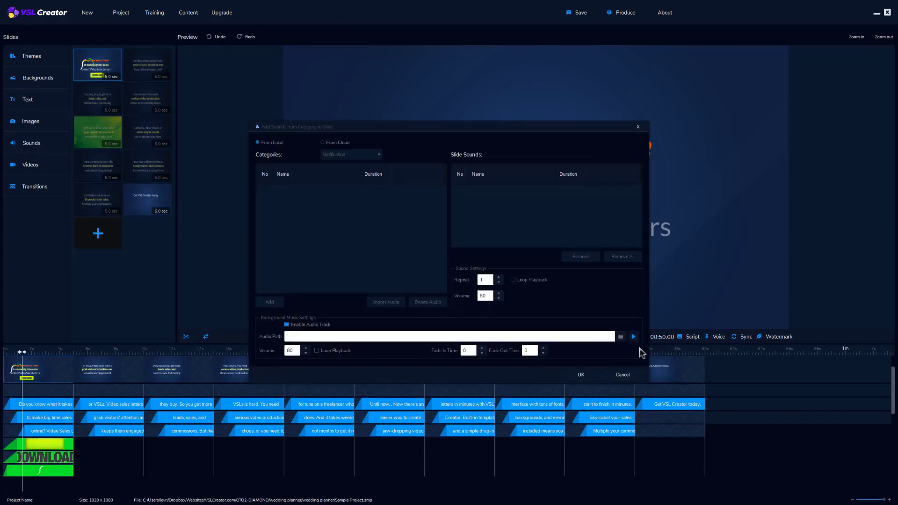
left_click(621, 339)
left_click(421, 183)
left_click(572, 363)
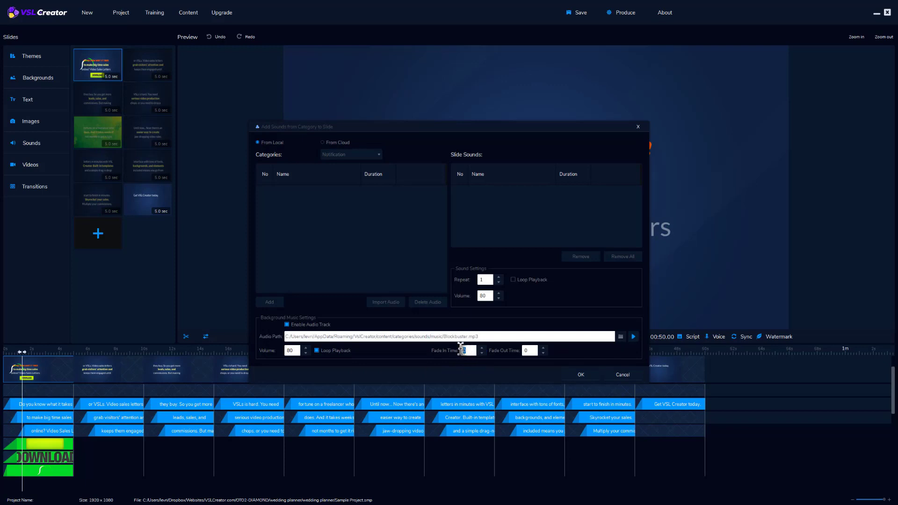
double_click(466, 350)
type("2")
double_click(527, 350)
type("2")
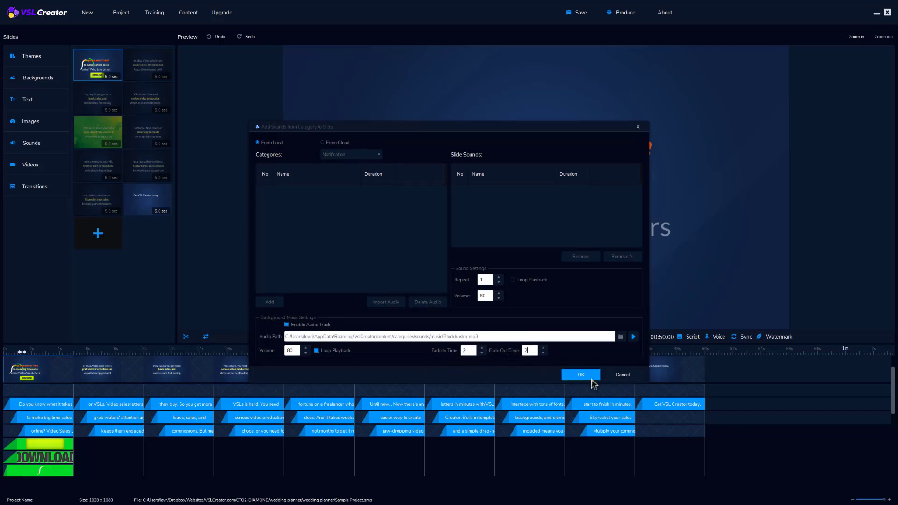
left_click(581, 375)
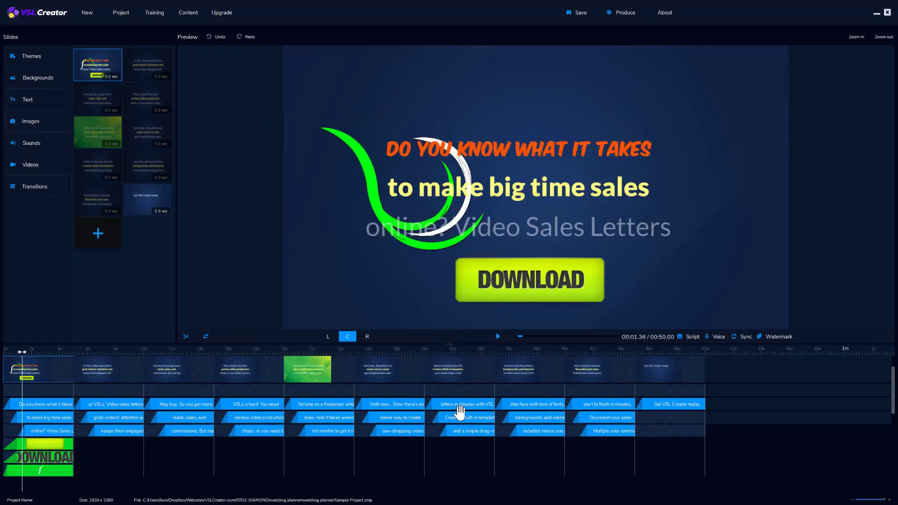
- Set the narration voice to English US, Matthew (Male)
left_click(717, 340)
left_click(572, 309)
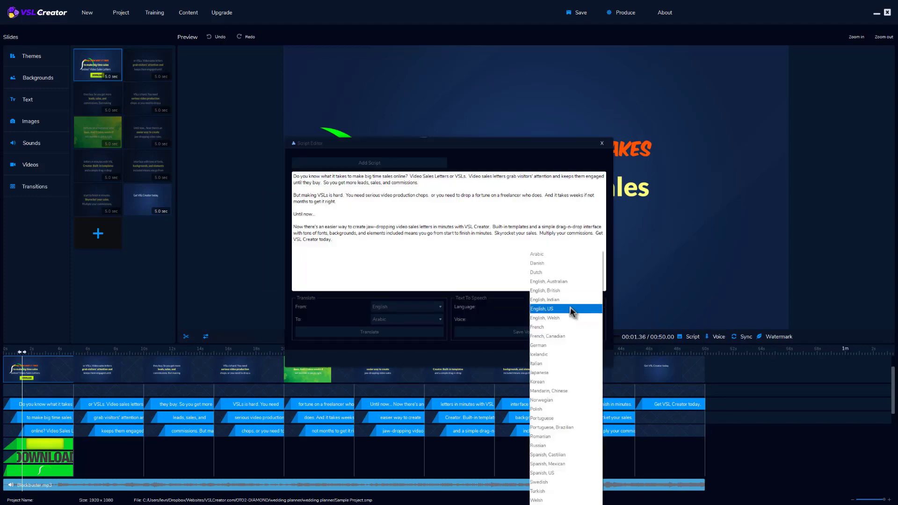
left_click(567, 309)
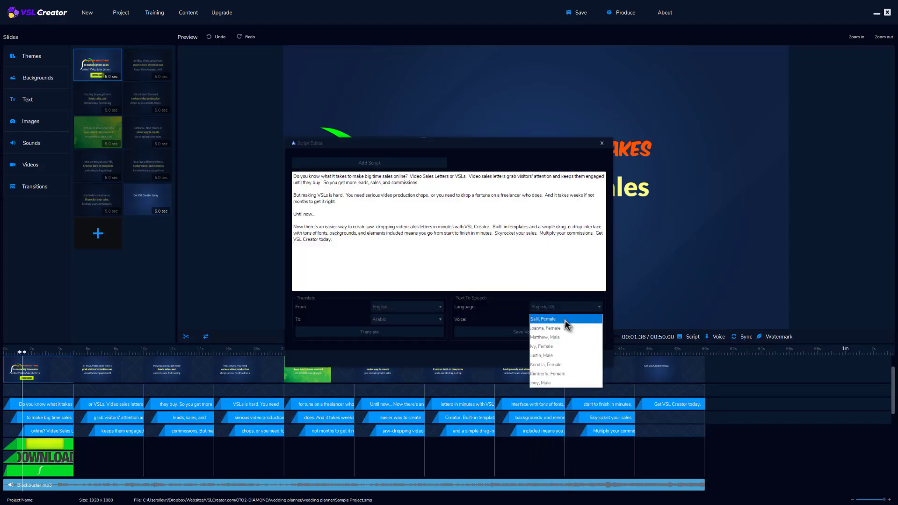
left_click(565, 337)
- Apply a Gif Animation transition using colorcircles.gif to the first slide
left_click(49, 186)
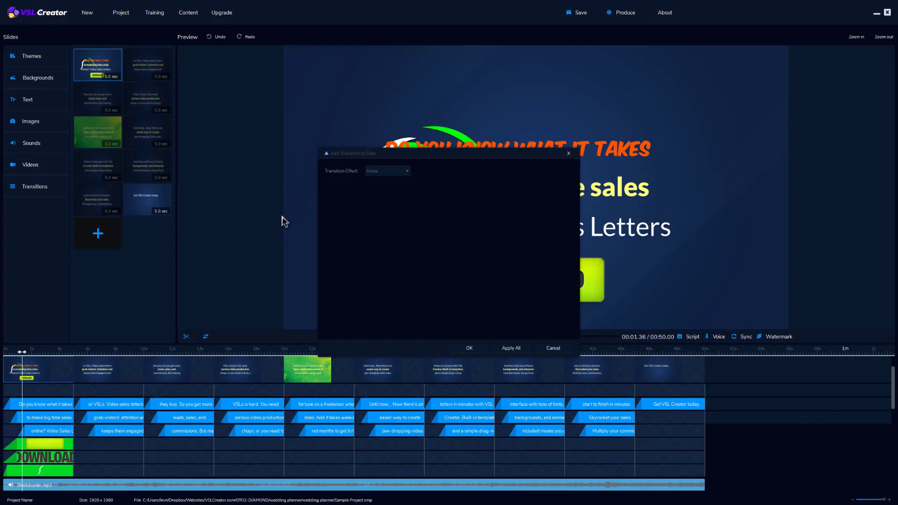
left_click(382, 173)
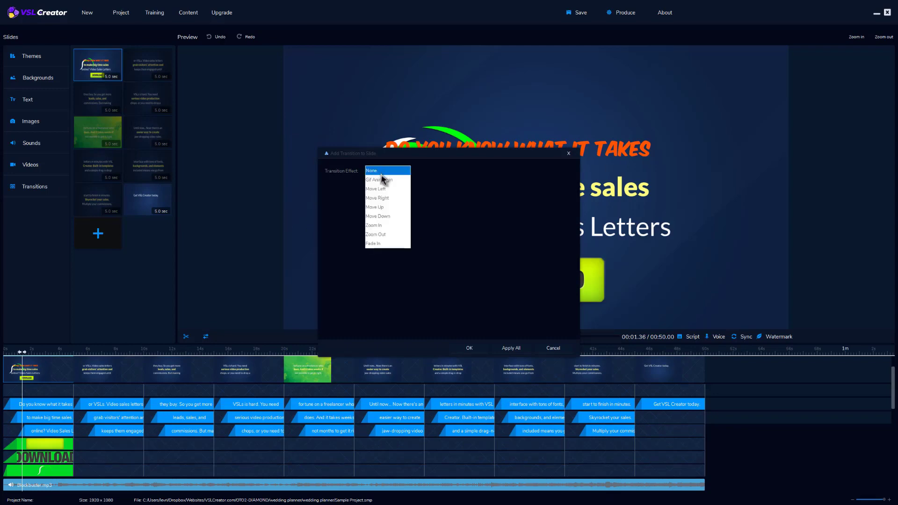
left_click(382, 184)
left_click(567, 170)
left_click(567, 361)
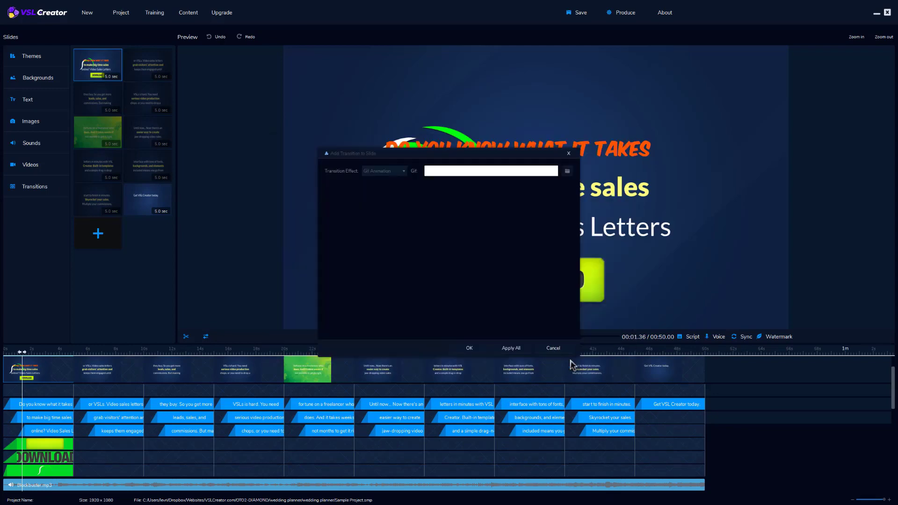
left_click(469, 349)
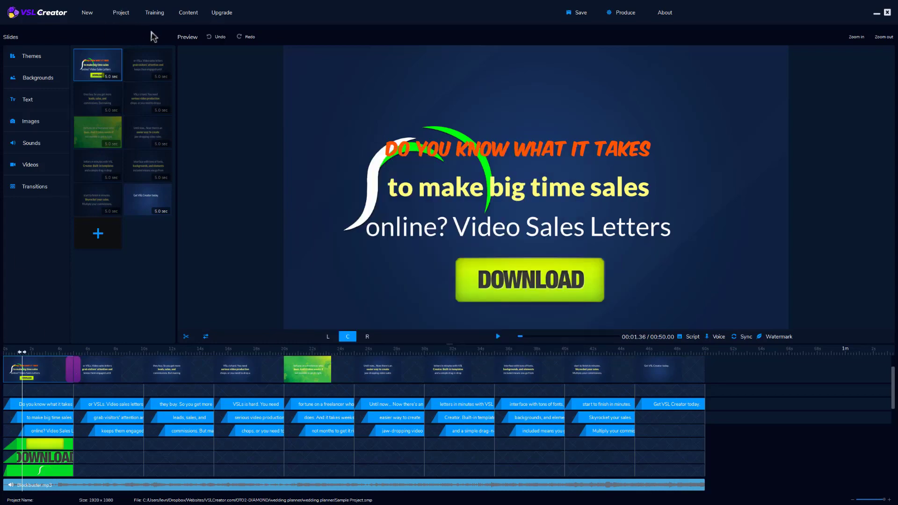
- Move the DO YOU KNOW WHAT IT TAKES line and try left and right text alignment
left_click(155, 65)
left_click(102, 69)
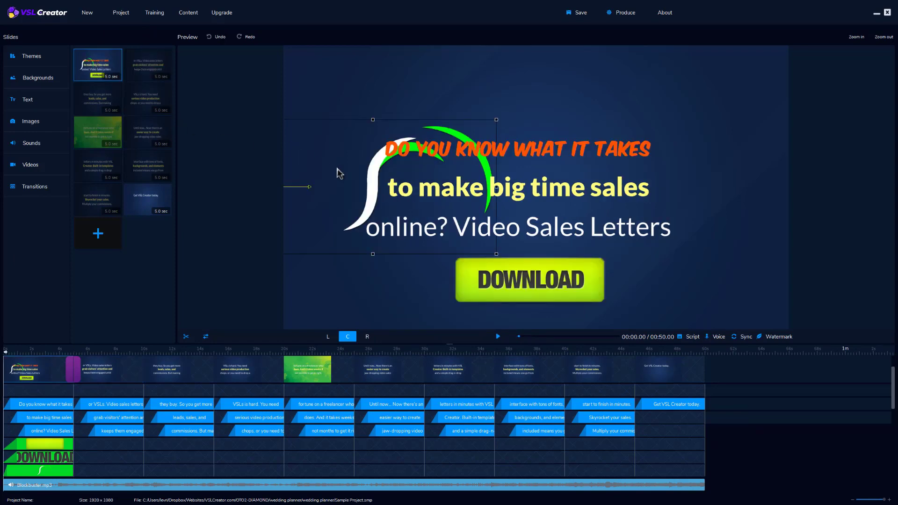
left_click_drag(582, 151, 639, 118)
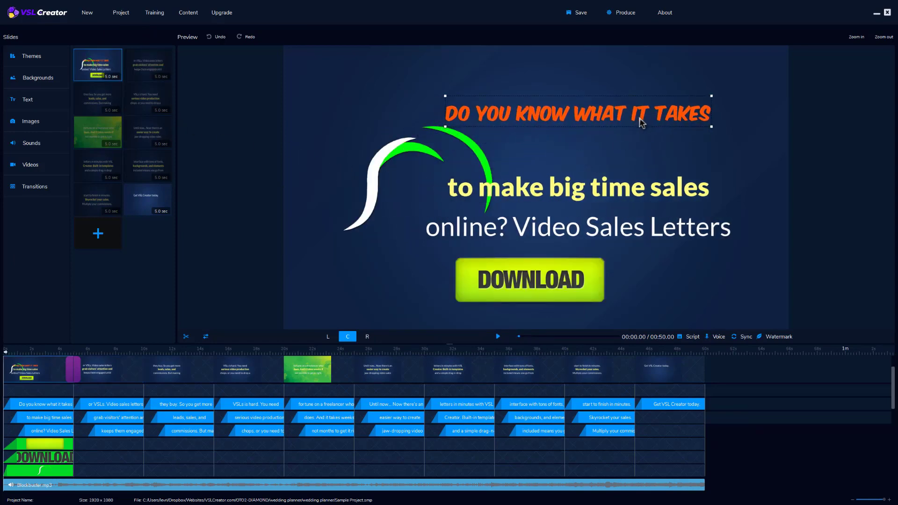
left_click(327, 337)
left_click(598, 170)
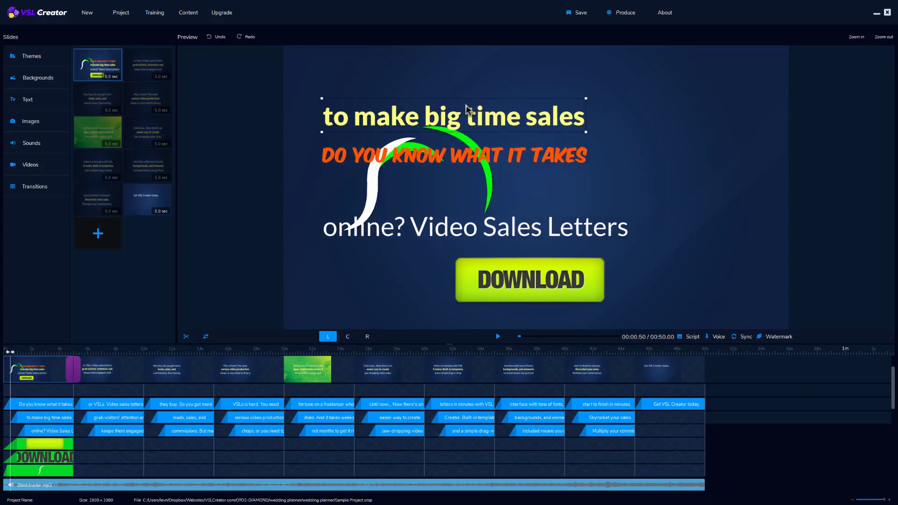
left_click(367, 336)
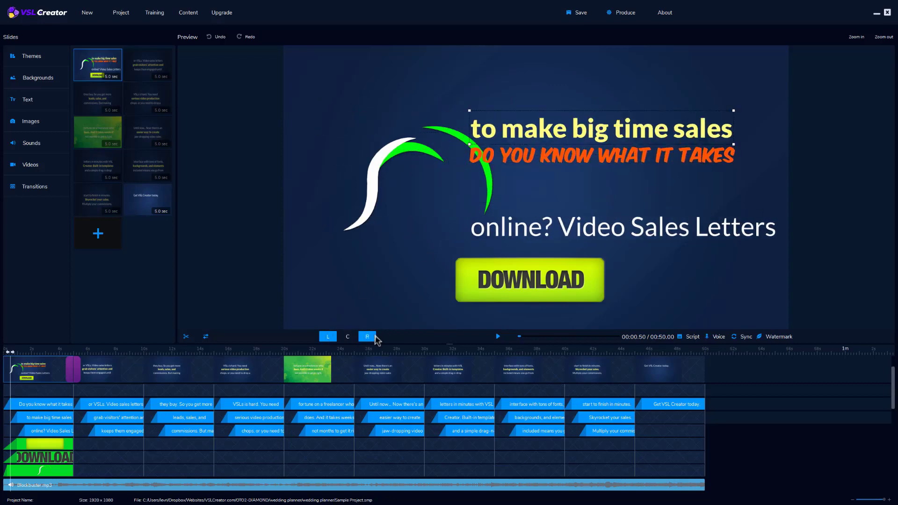
- Centre the text lines, move the swoosh top-left, and nudge 'to make big time sales'
left_click(491, 282)
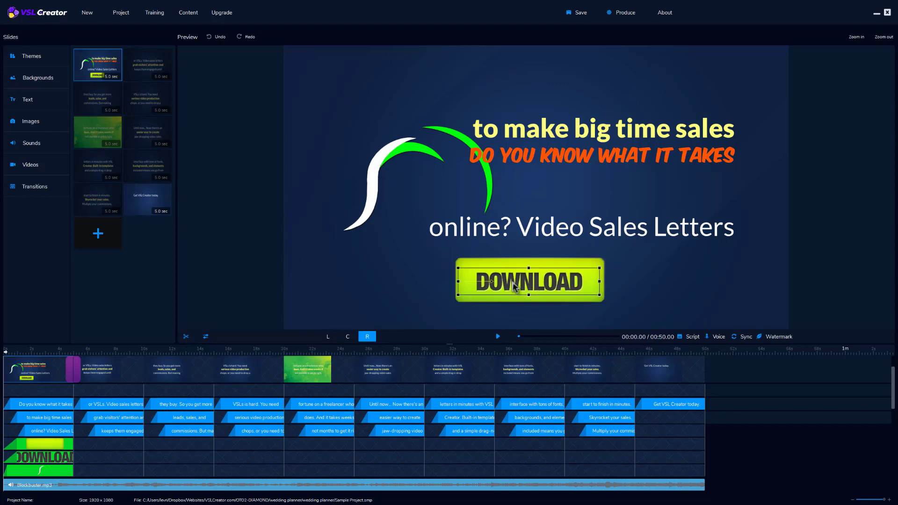
left_click(607, 262)
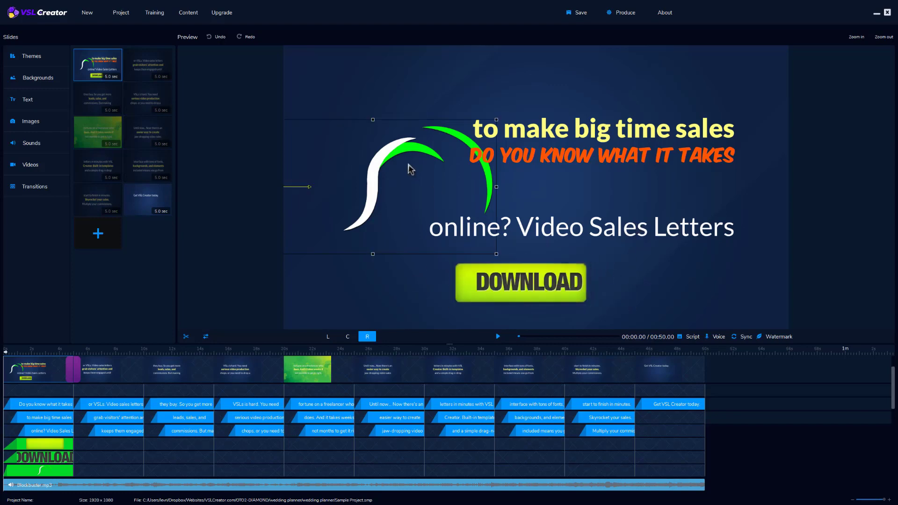
left_click_drag(411, 166, 395, 109)
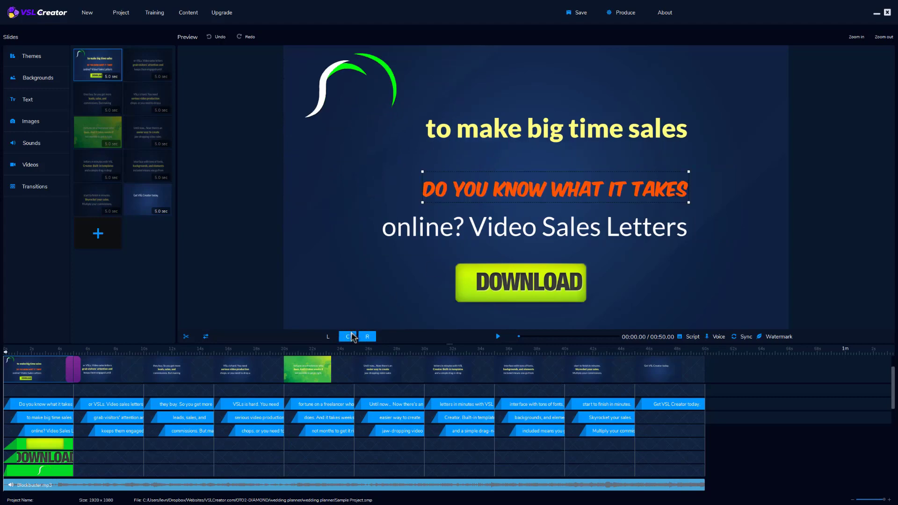
left_click(347, 336)
left_click_drag(582, 136, 576, 155)
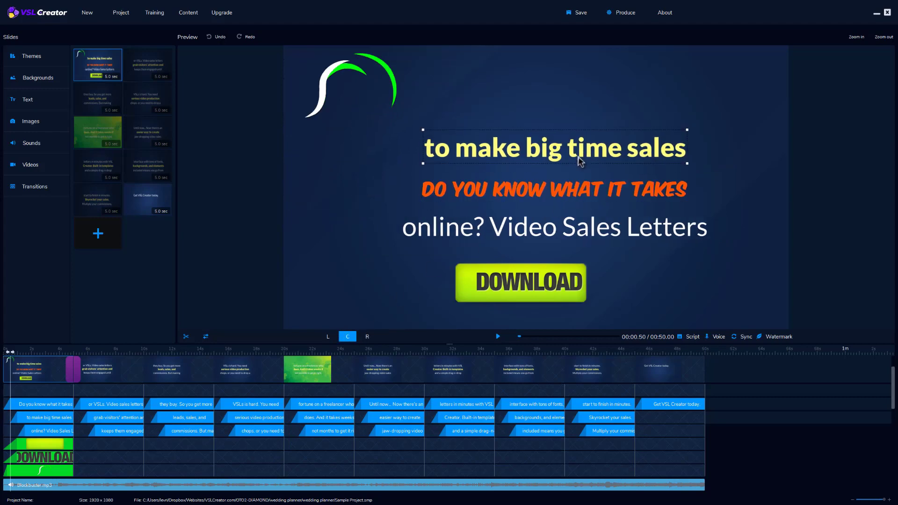
left_click(563, 276)
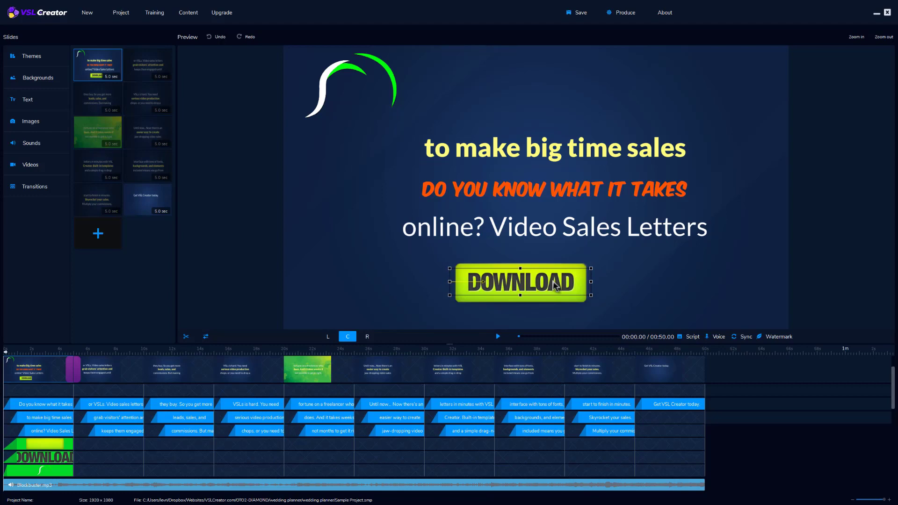
left_click_drag(398, 95, 402, 113)
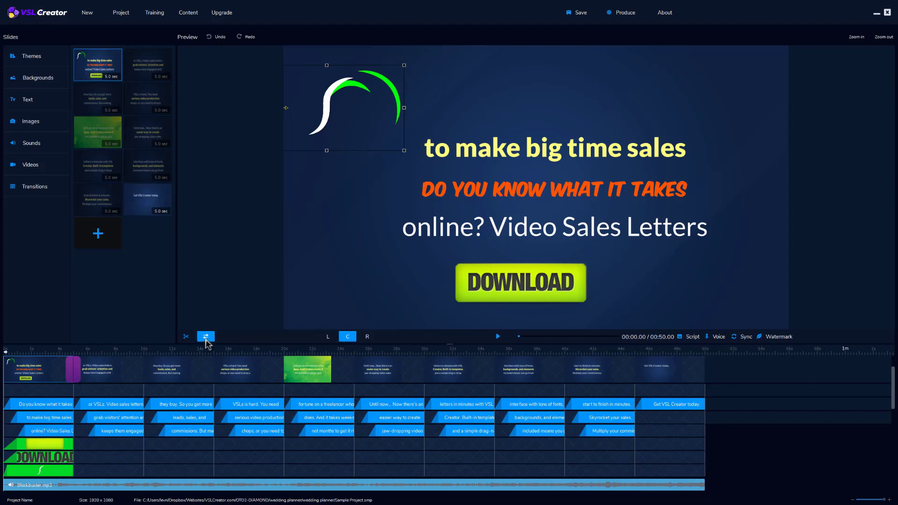
- Stop the preview at 00:02.24, drag the second and third text clips there, and replay
left_click(497, 337)
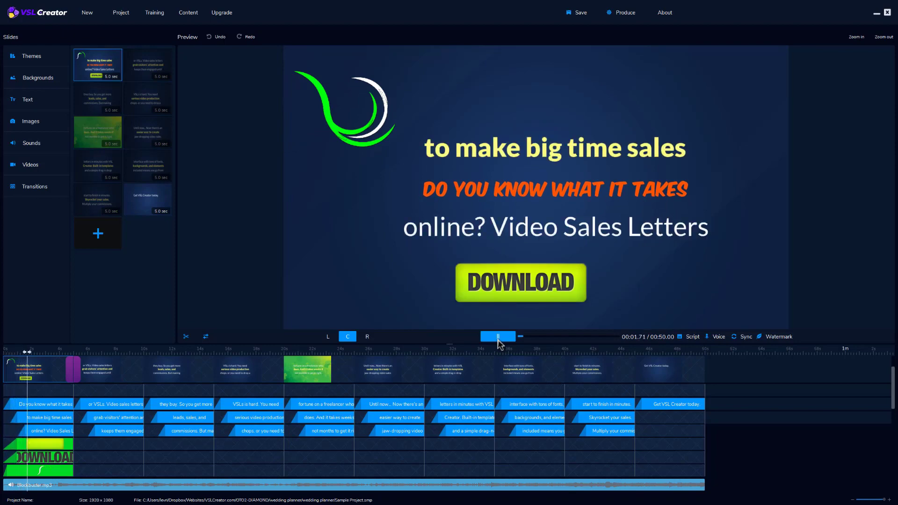
left_click(498, 337)
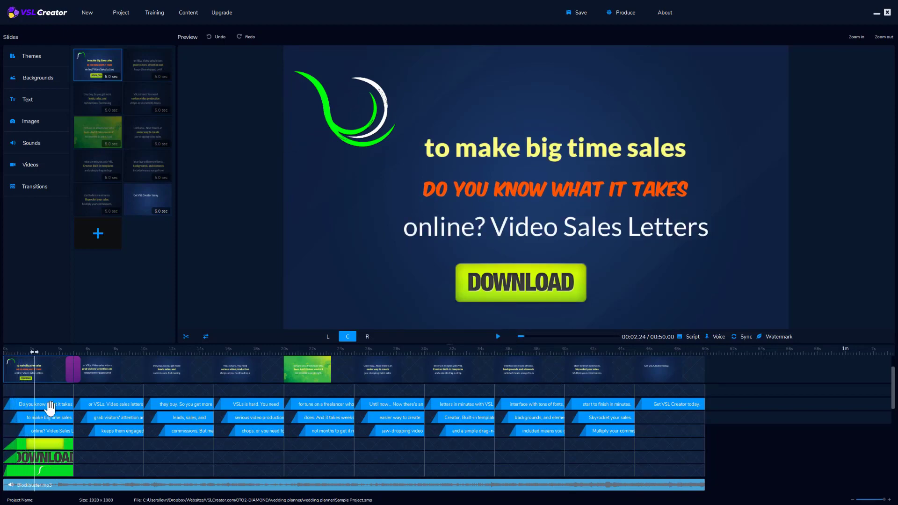
mouse_move(44, 417)
left_mouse_down()
mouse_move(50, 433)
mouse_move(83, 445)
mouse_move(56, 458)
mouse_move(71, 471)
left_mouse_up()
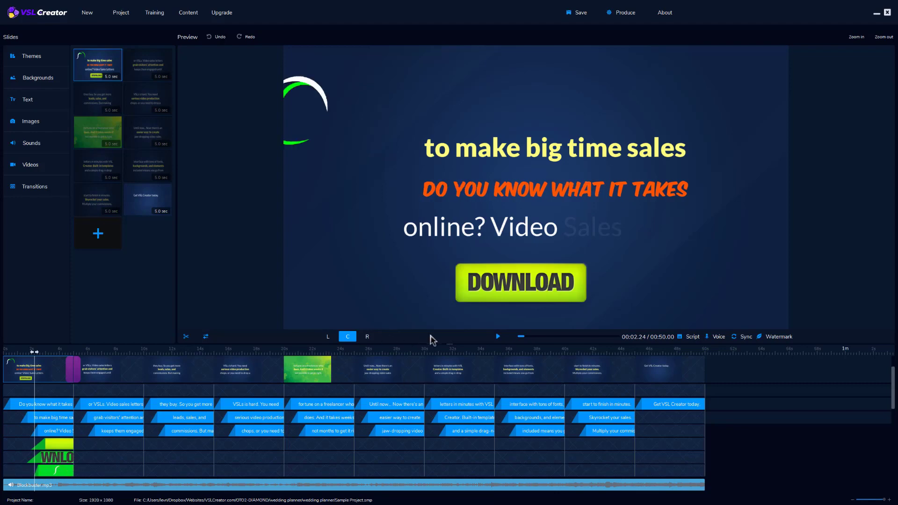
left_click(499, 336)
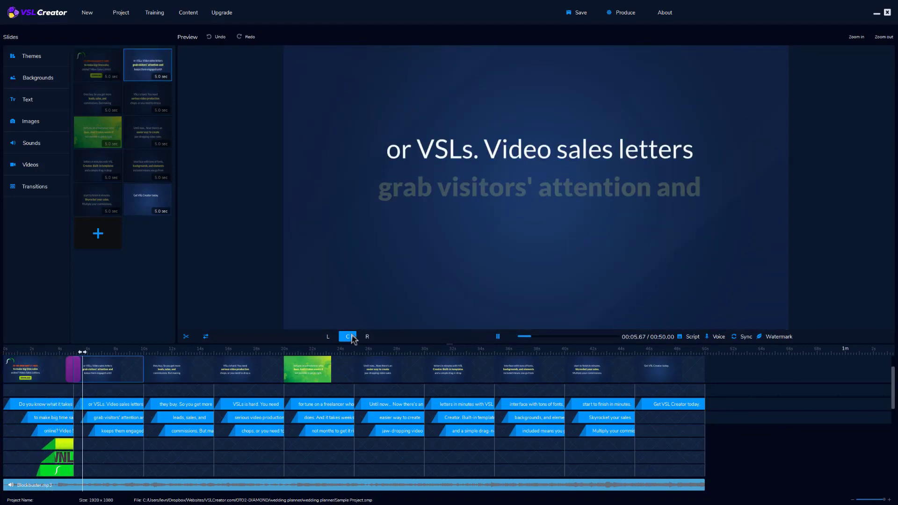
- Open the Produce export settings for a 1920×1080, Medium-quality video
left_click(621, 16)
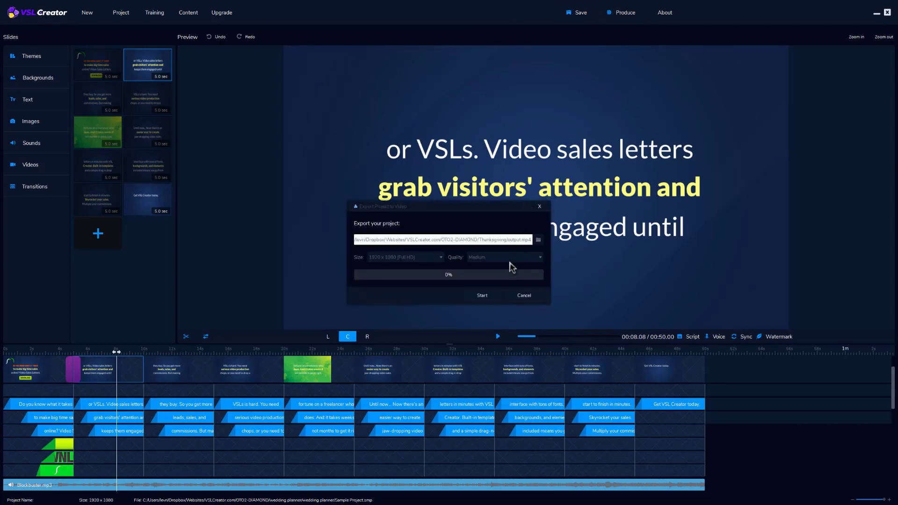